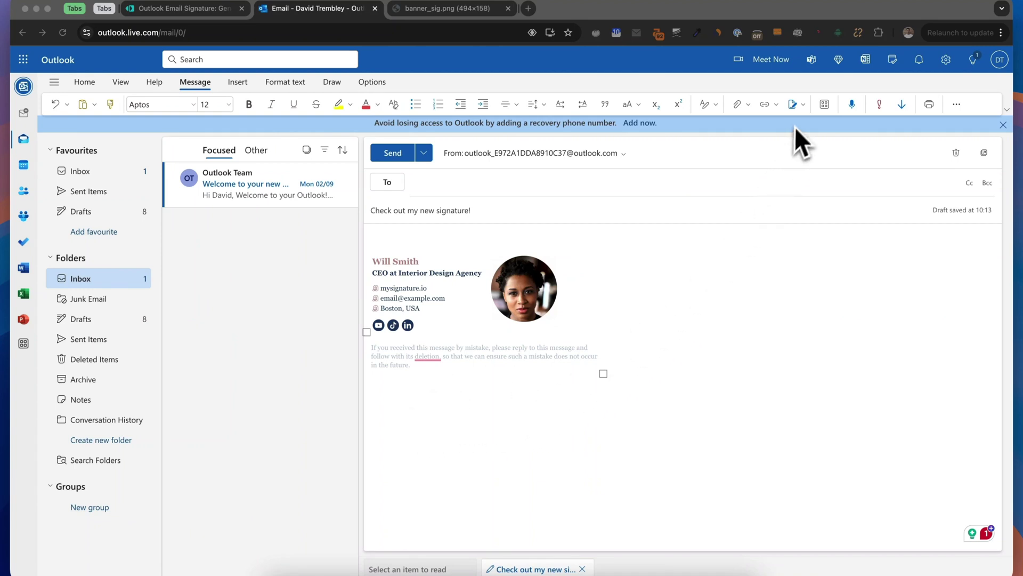
Step: Open the compose toolbar's Signature dropdown to reach the saved signature options
{"action": "left_click", "coordinate": [803, 107]}
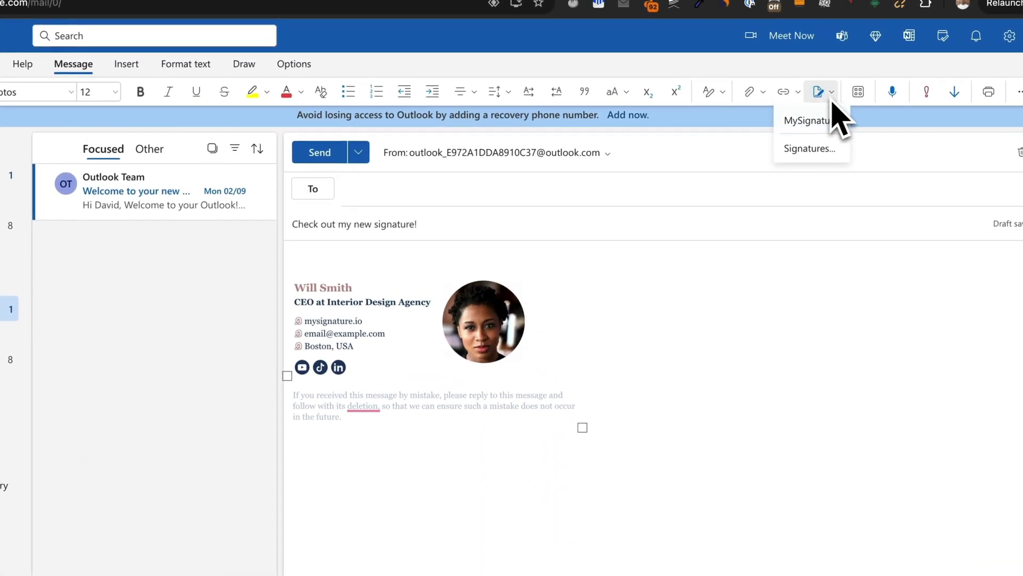
Step: Open signature management and load MySignature from the saved signatures list into the editor
{"action": "left_click", "coordinate": [809, 149]}
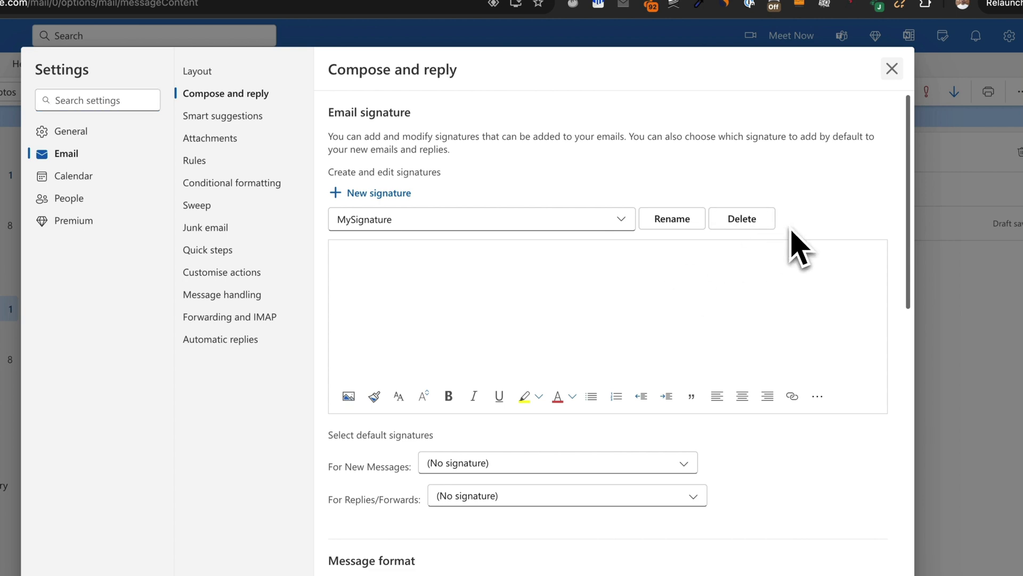
{"action": "left_click", "coordinate": [601, 220]}
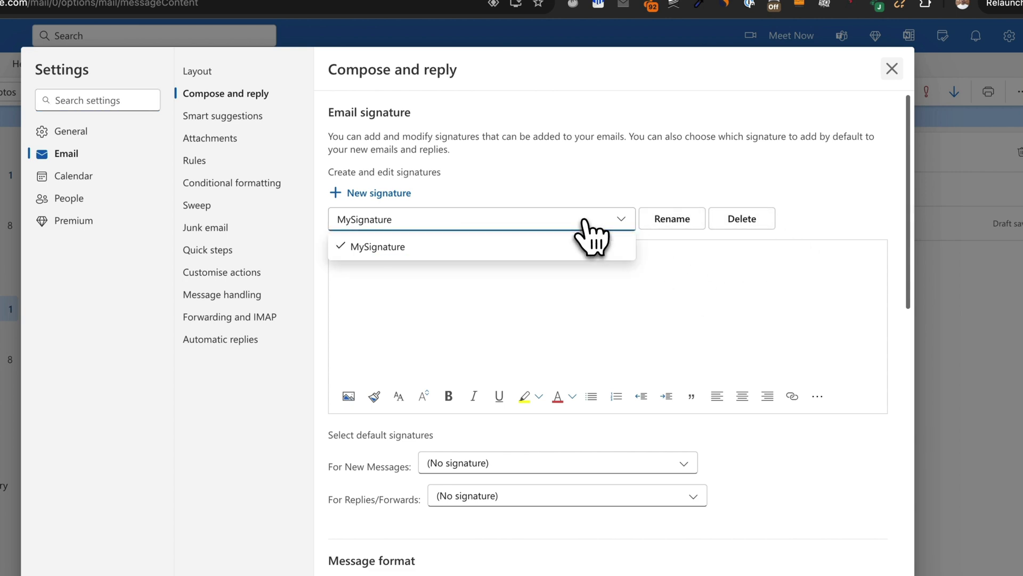
{"action": "left_click", "coordinate": [393, 261]}
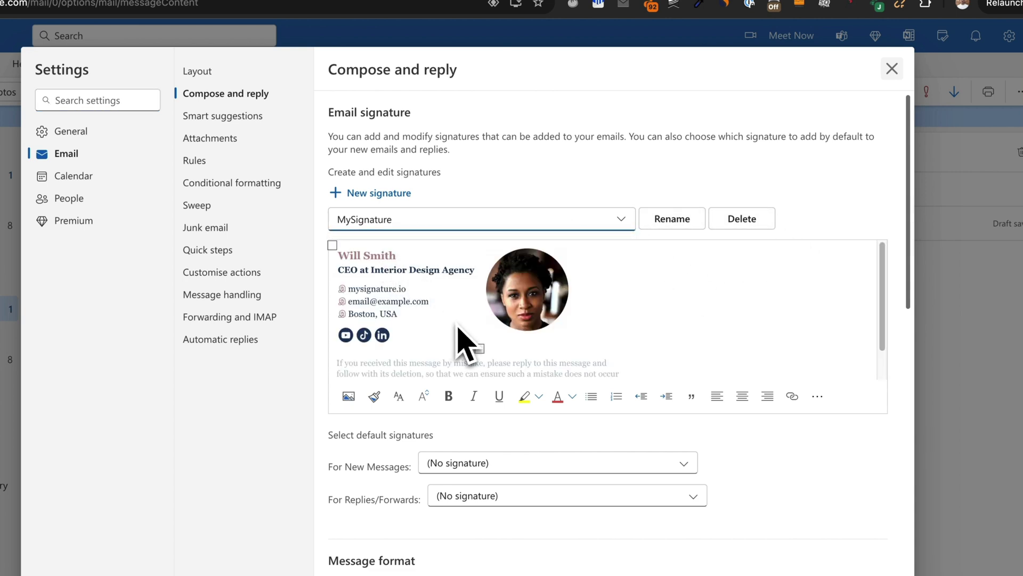
{"action": "scroll", "coordinate": [463, 340], "scroll_direction": "down", "scroll_amount": 1}
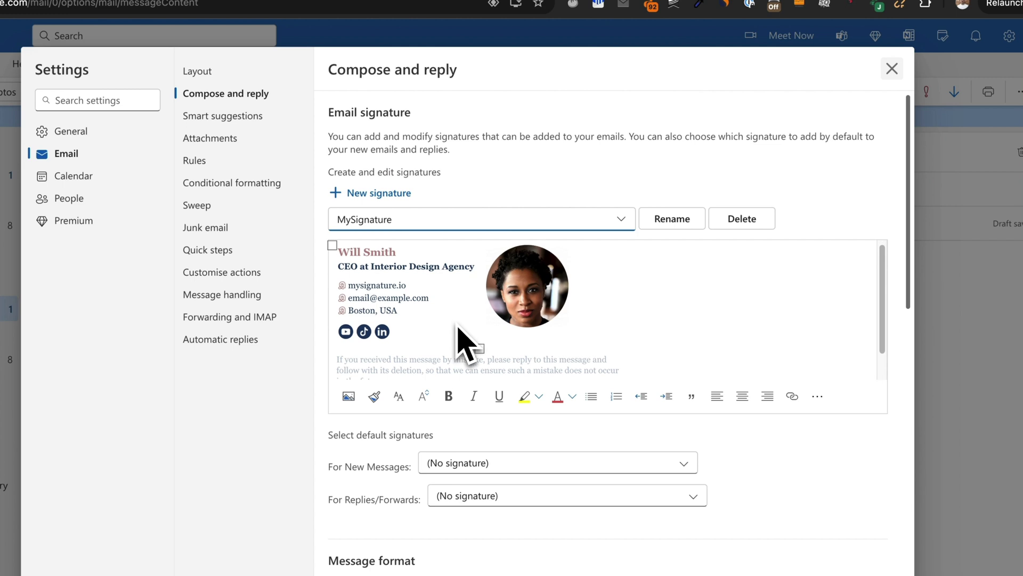
{"action": "scroll", "coordinate": [464, 342], "scroll_direction": "down", "scroll_amount": 2}
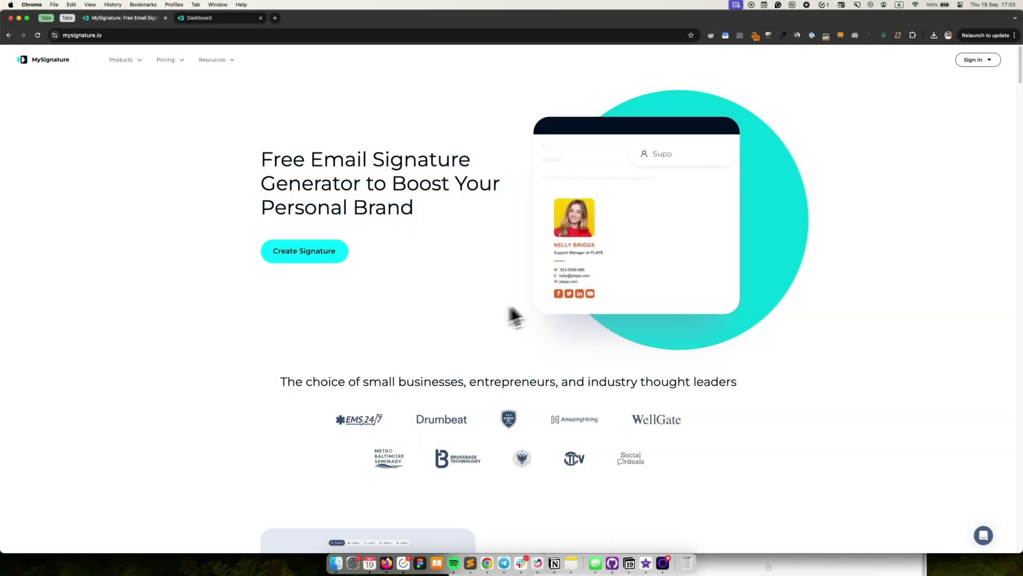
Step: Sign in to MySignature, open the second saved signature, and check its Images and Social settings
{"action": "left_click", "coordinate": [973, 60]}
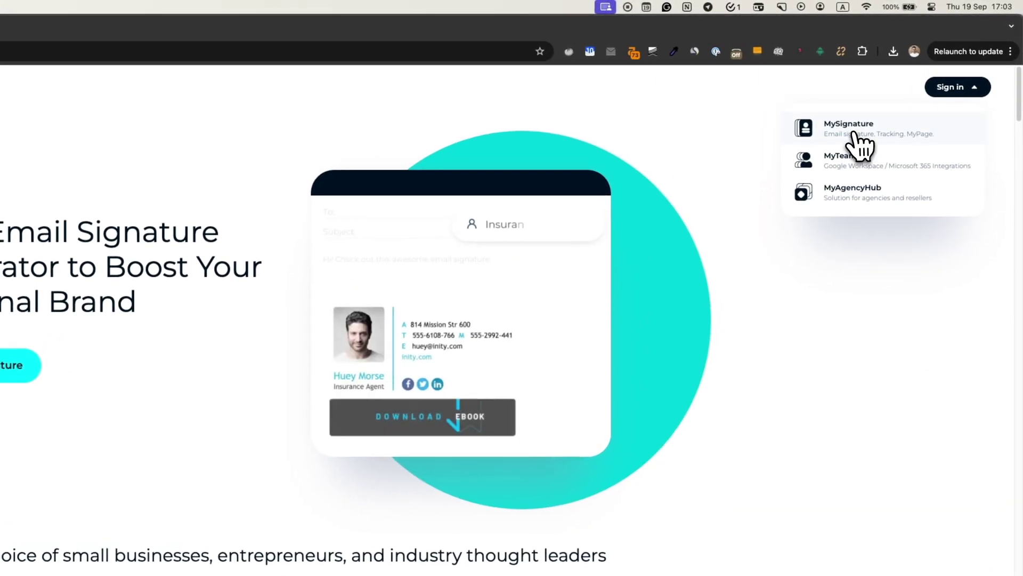
{"action": "left_click", "coordinate": [847, 132]}
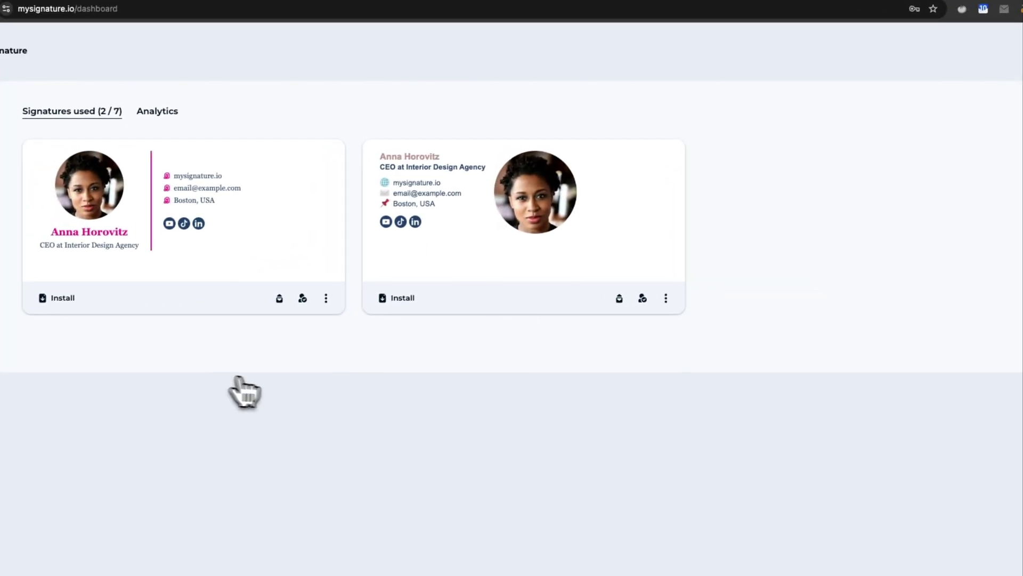
{"action": "left_click", "coordinate": [454, 258]}
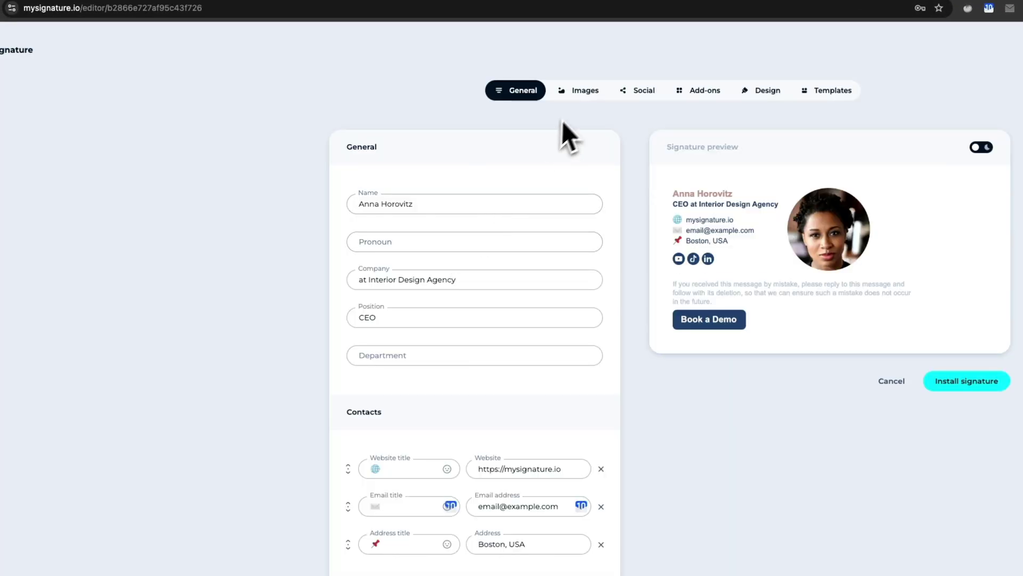
{"action": "left_click", "coordinate": [584, 94]}
{"action": "left_click", "coordinate": [633, 93]}
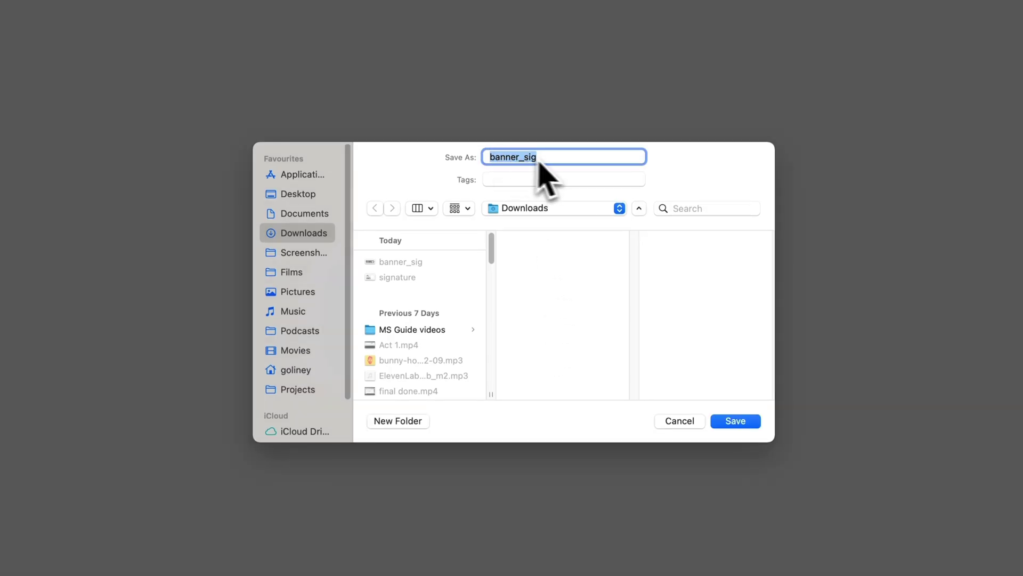
Step: Save the G2 banner as banner_sig in Downloads and return to Outlook's signature settings
{"action": "left_click", "coordinate": [736, 421]}
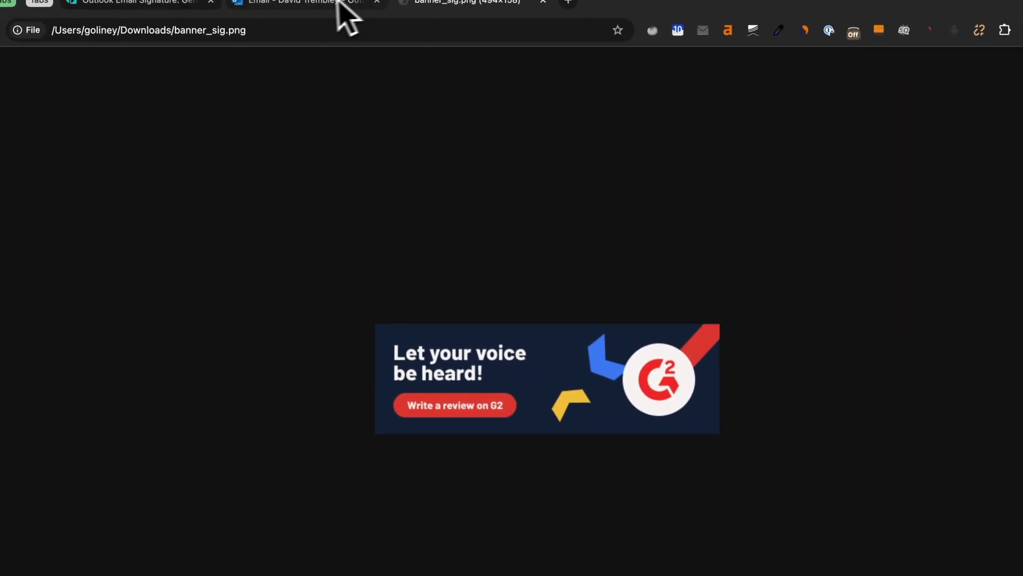
{"action": "left_click", "coordinate": [324, 9]}
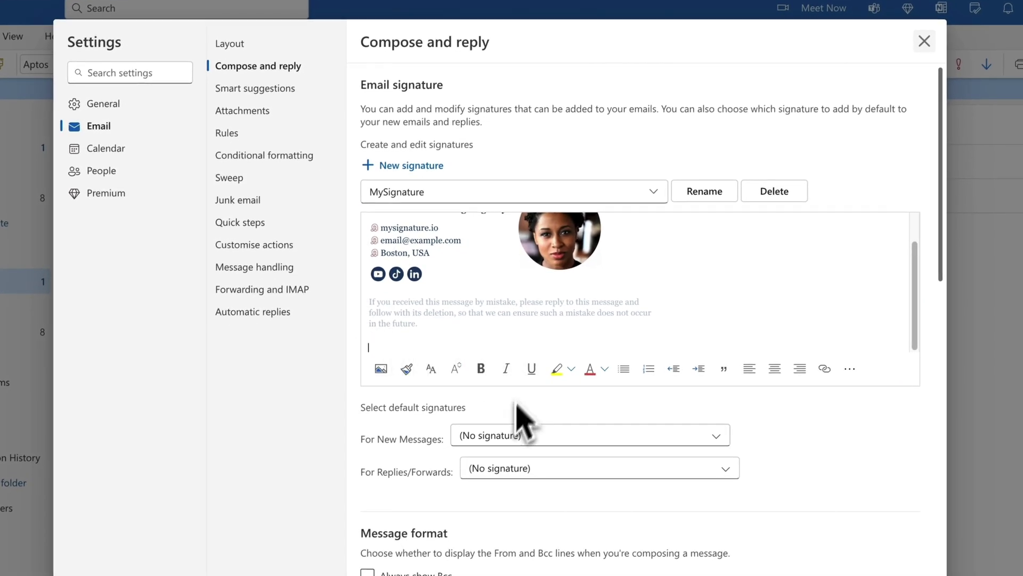
Step: Insert banner_sig from Downloads inline at the bottom of MySignature and select it
{"action": "left_click", "coordinate": [380, 368]}
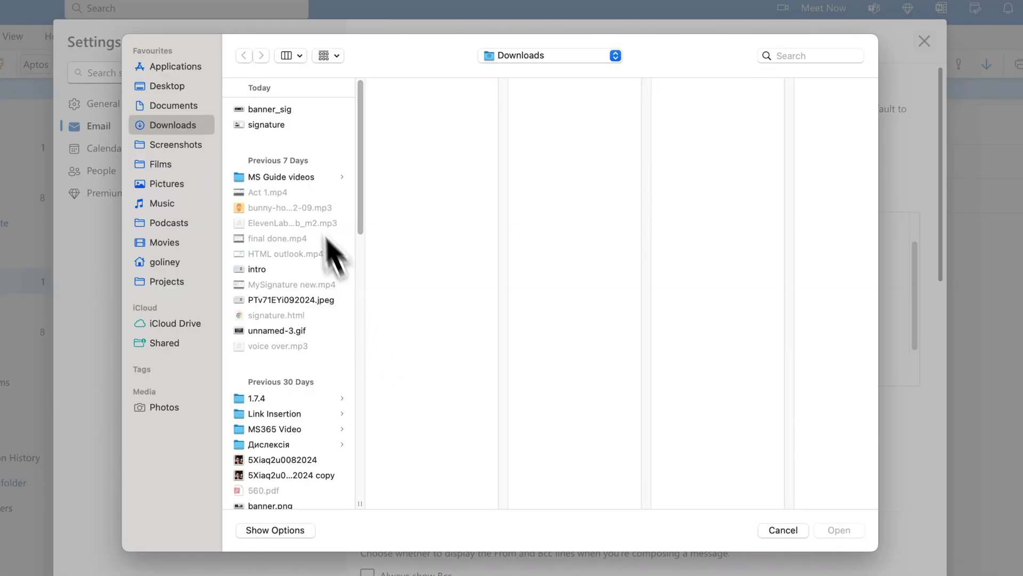
{"action": "left_click", "coordinate": [270, 109]}
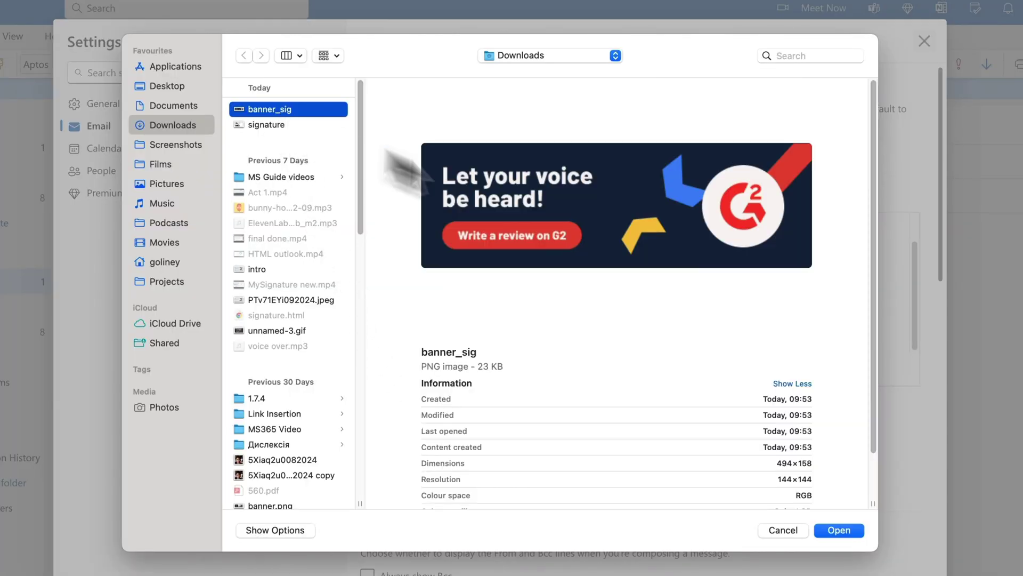
{"action": "left_click", "coordinate": [838, 529]}
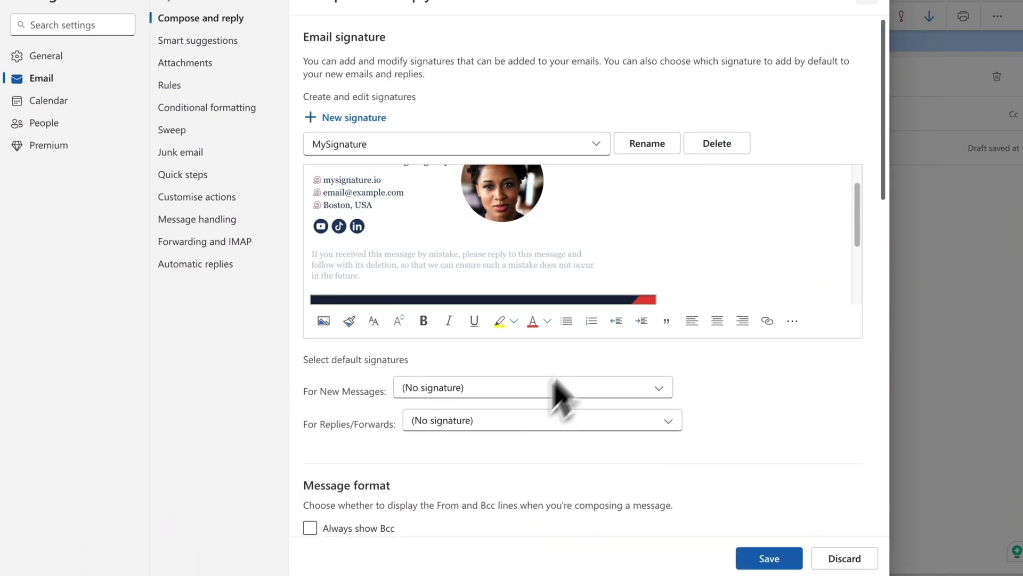
{"action": "scroll", "coordinate": [639, 281], "scroll_direction": "down", "scroll_amount": 3}
{"action": "scroll", "coordinate": [638, 282], "scroll_direction": "down", "scroll_amount": 1}
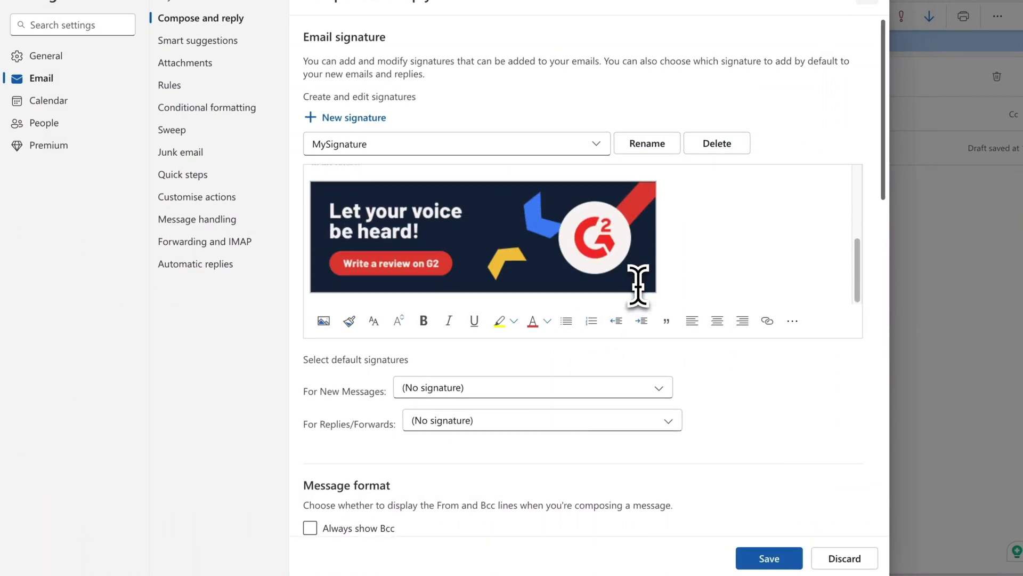
{"action": "left_click", "coordinate": [497, 232]}
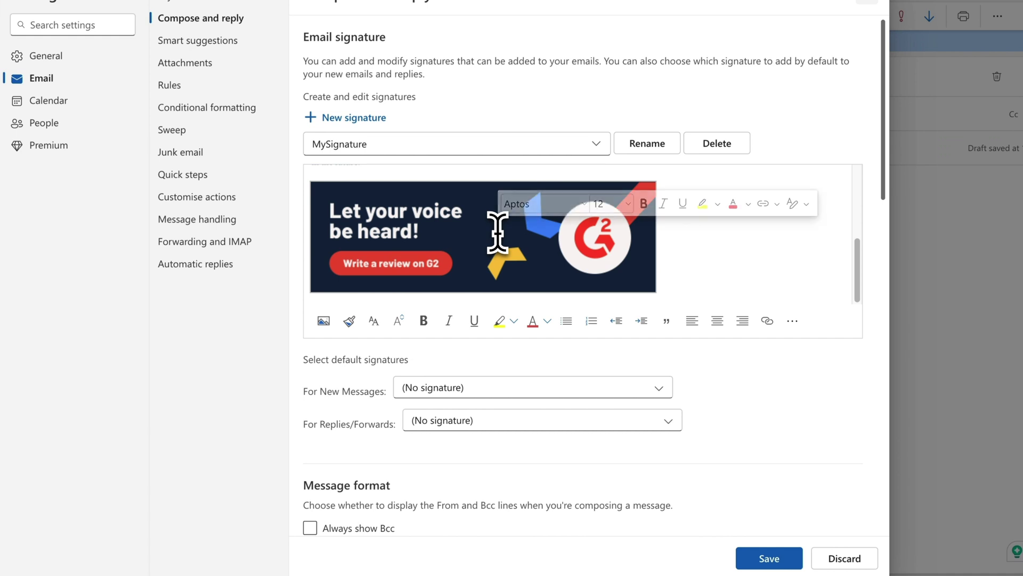
{"action": "left_click", "coordinate": [763, 205]}
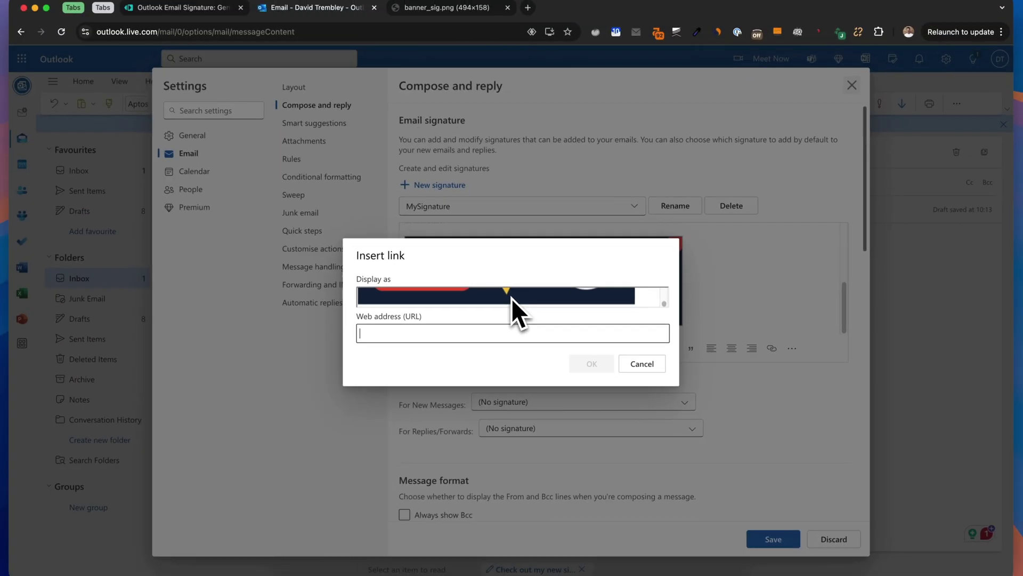
{"action": "type", "text": "https://mysignature.io/email-signature-management"}
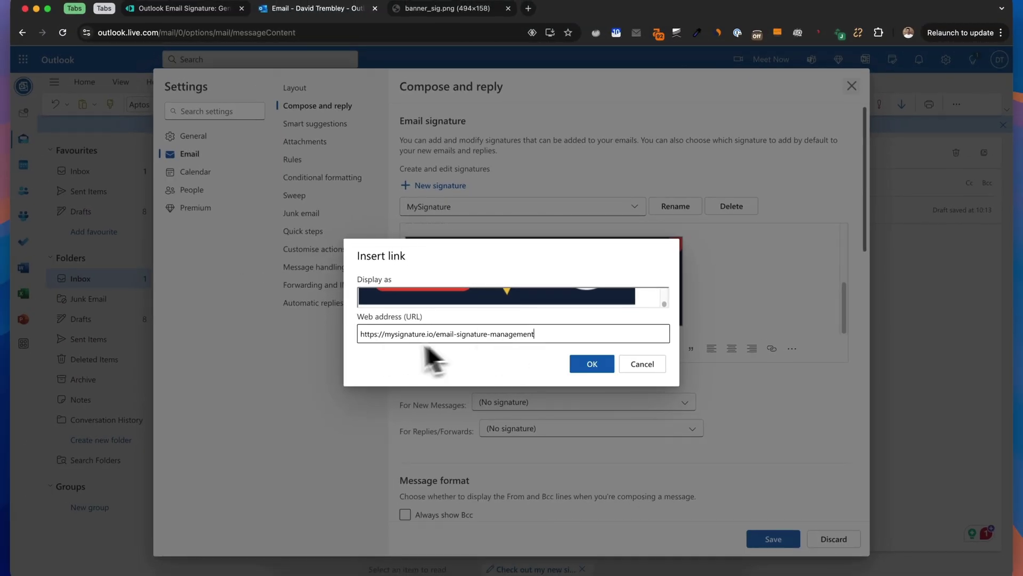
{"action": "left_click", "coordinate": [590, 365]}
{"action": "scroll", "coordinate": [713, 295], "scroll_direction": "up", "scroll_amount": 2}
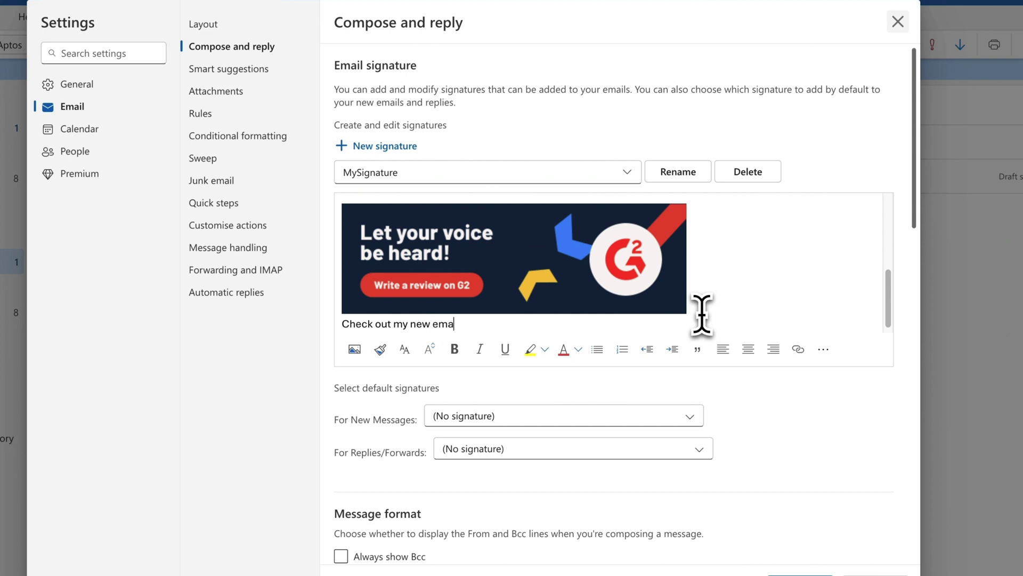
{"action": "scroll", "coordinate": [624, 276], "scroll_direction": "down", "scroll_amount": 1}
{"action": "left_click_drag", "start_coordinate": [530, 316], "coordinate": [343, 317]}
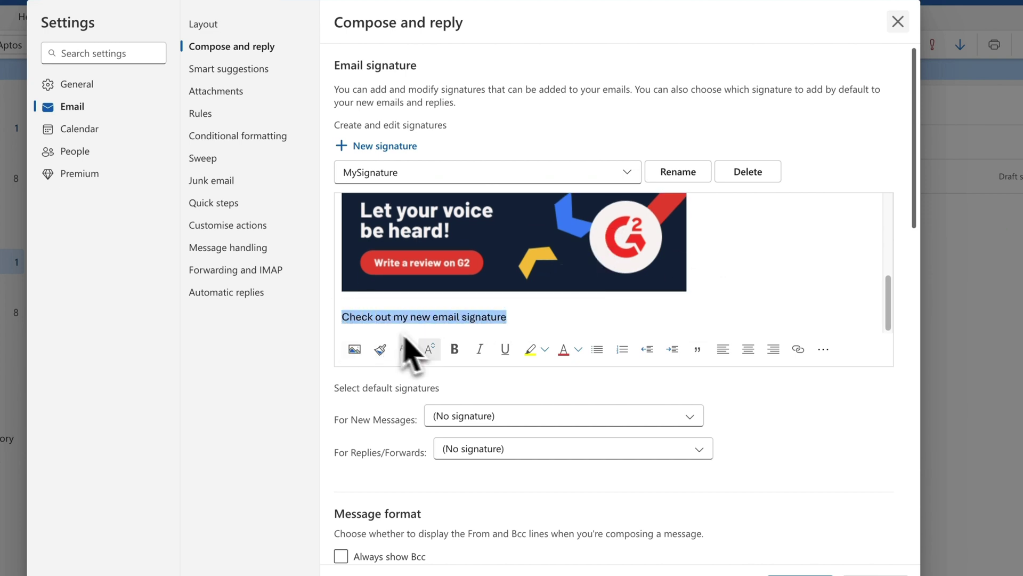
Step: Link the 'Check out my new email signature' line to the same mysignature.io page
{"action": "left_click", "coordinate": [797, 349]}
{"action": "type", "text": "https://mysignature.io/email-signature-management"}
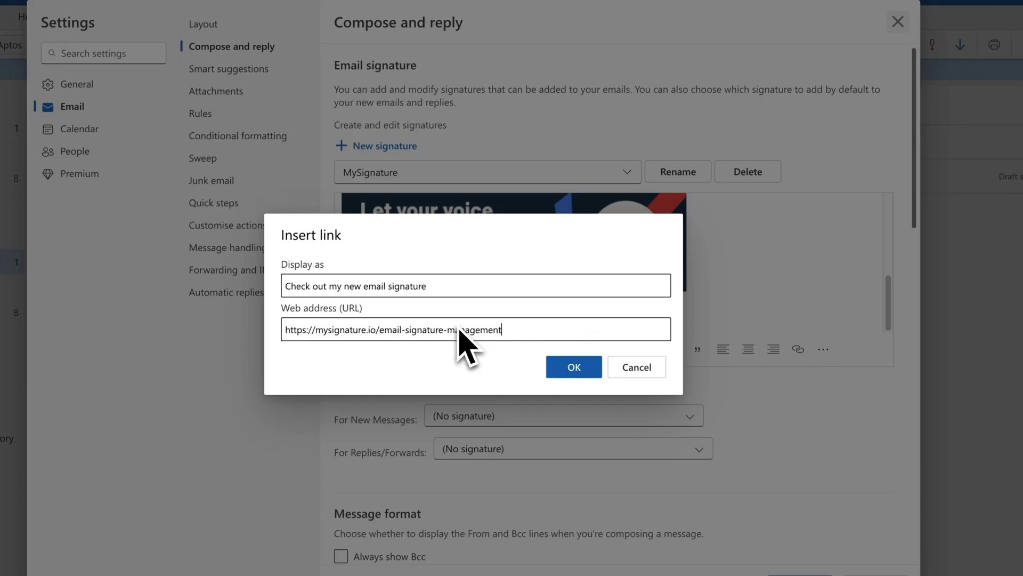
{"action": "left_click", "coordinate": [589, 372]}
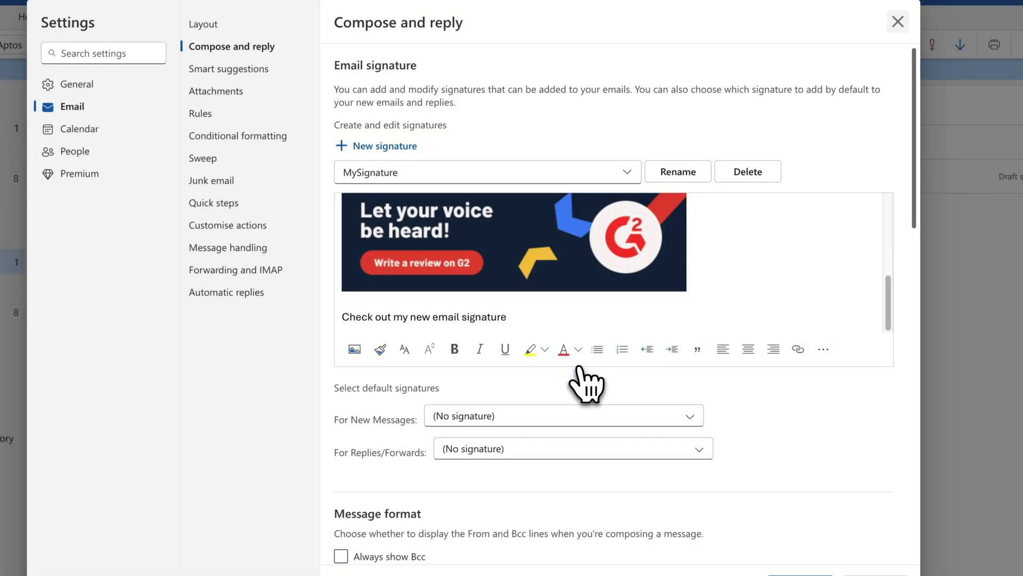
{"action": "scroll", "coordinate": [658, 324], "scroll_direction": "up", "scroll_amount": 3}
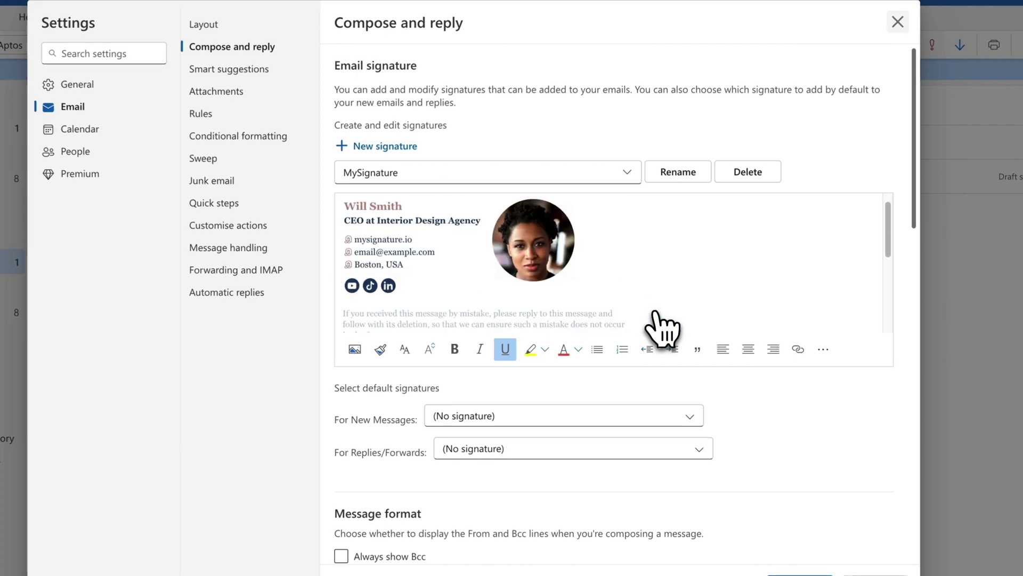
{"action": "scroll", "coordinate": [657, 324], "scroll_direction": "down", "scroll_amount": 3}
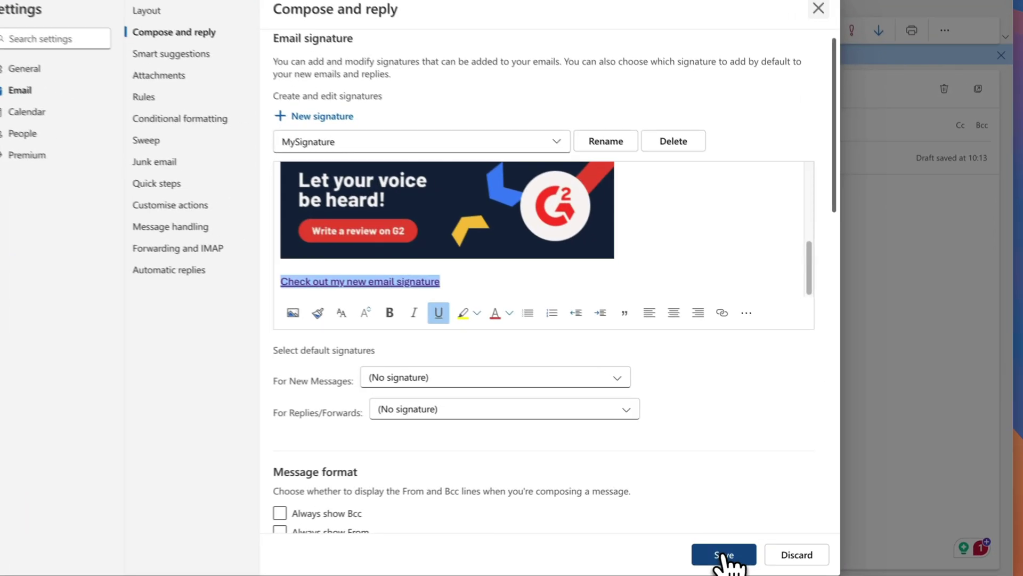
Step: Save the updated MySignature signature and close the Settings panel
{"action": "left_click", "coordinate": [773, 539]}
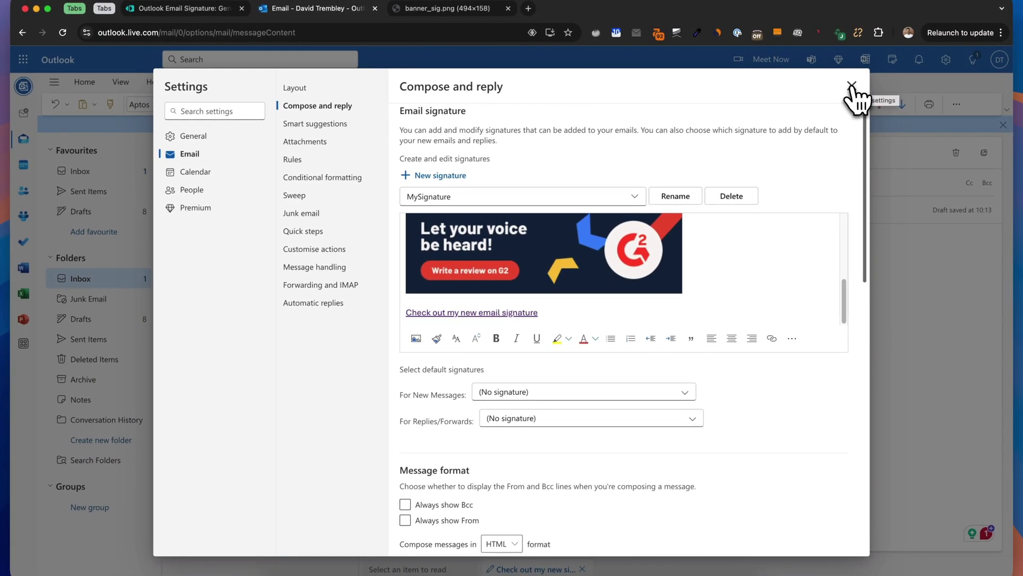
{"action": "left_click", "coordinate": [853, 87]}
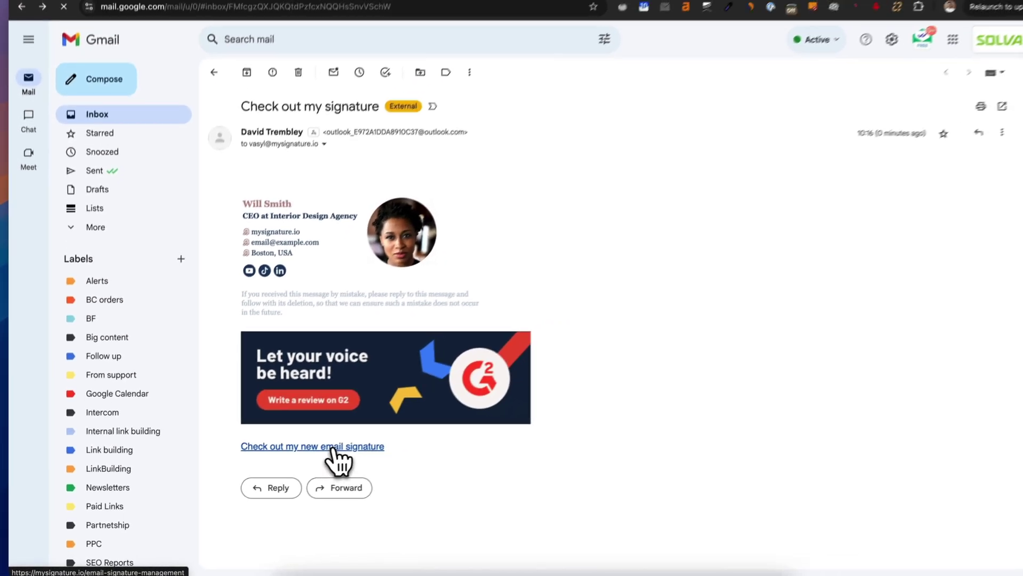
Step: Follow the 'Check out my new email signature' link in the received Gmail test email
{"action": "left_click", "coordinate": [424, 422]}
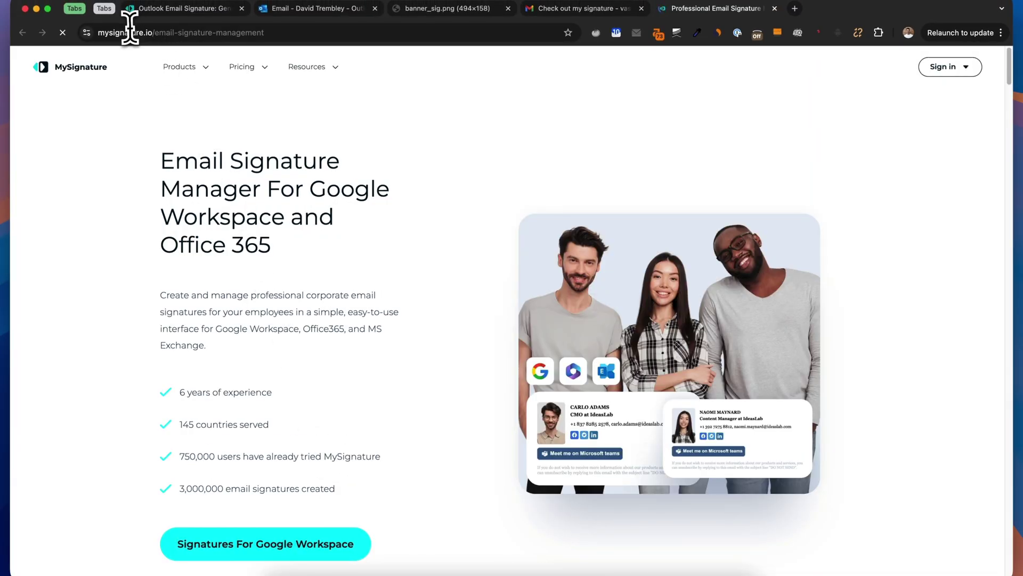